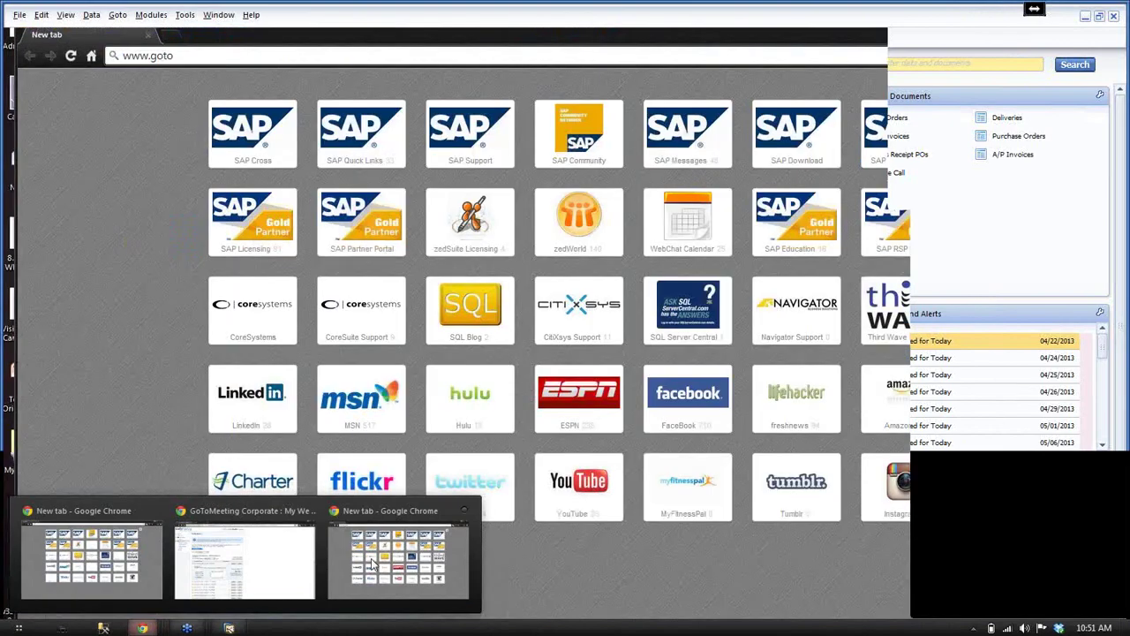
type("www.goto")
Bring the Chrome window with its new tab of site shortcuts to the front.
left_click(371, 565)
left_click(168, 33)
Close the extra empty second tab in Chrome.
left_click(284, 34)
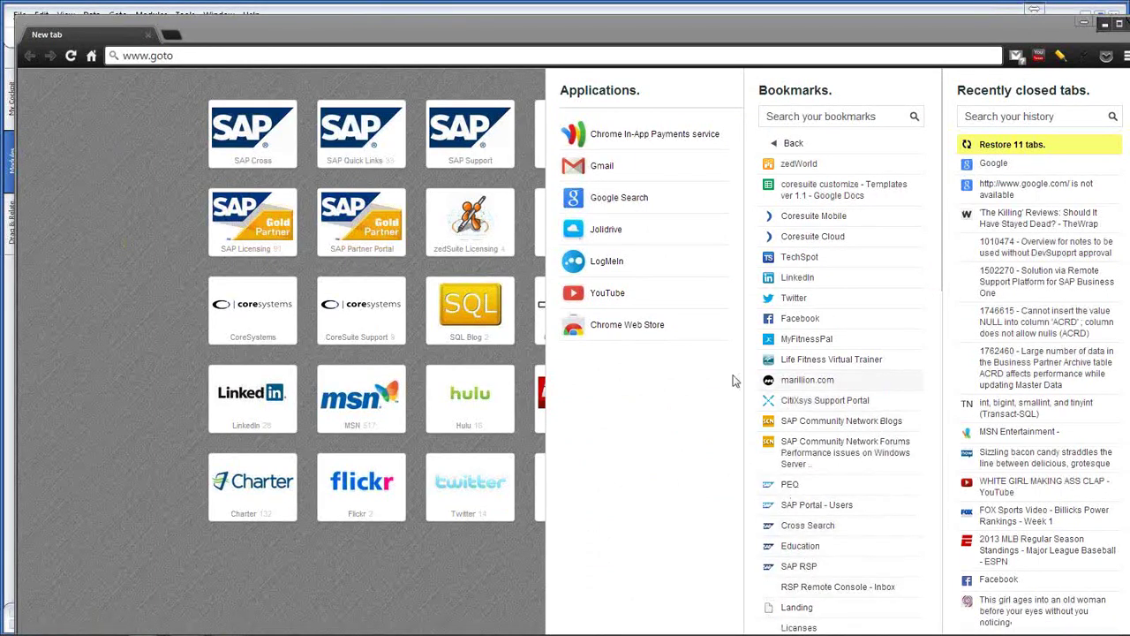
Dismiss the bookmarks panel, then minimize the browser to reveal the Business One Home cockpit.
left_click(190, 345)
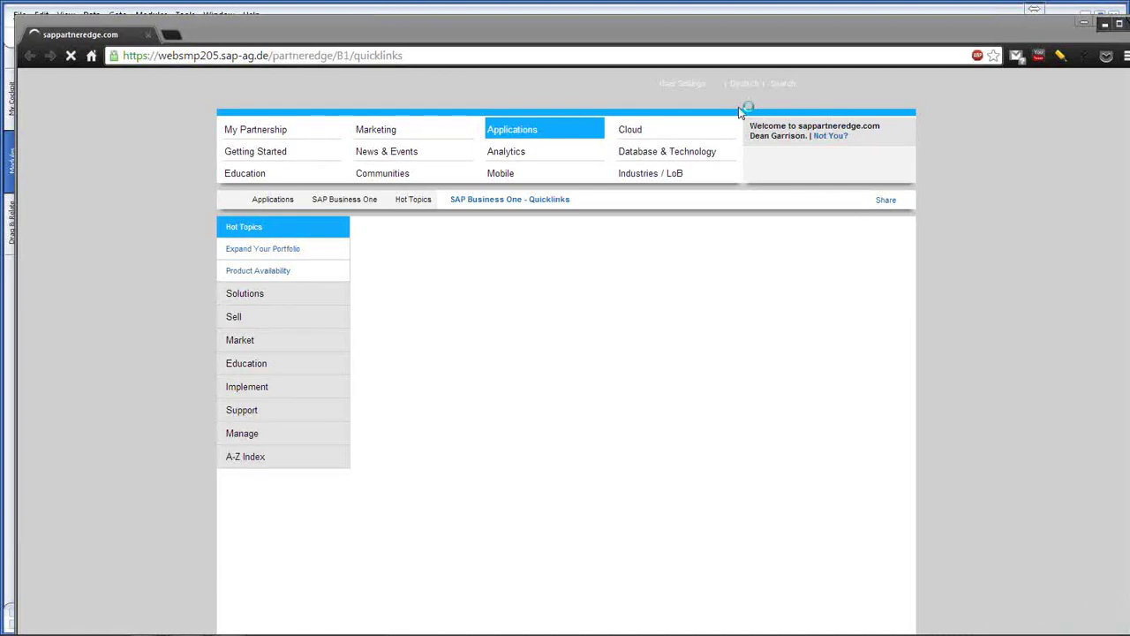
left_click(1084, 25)
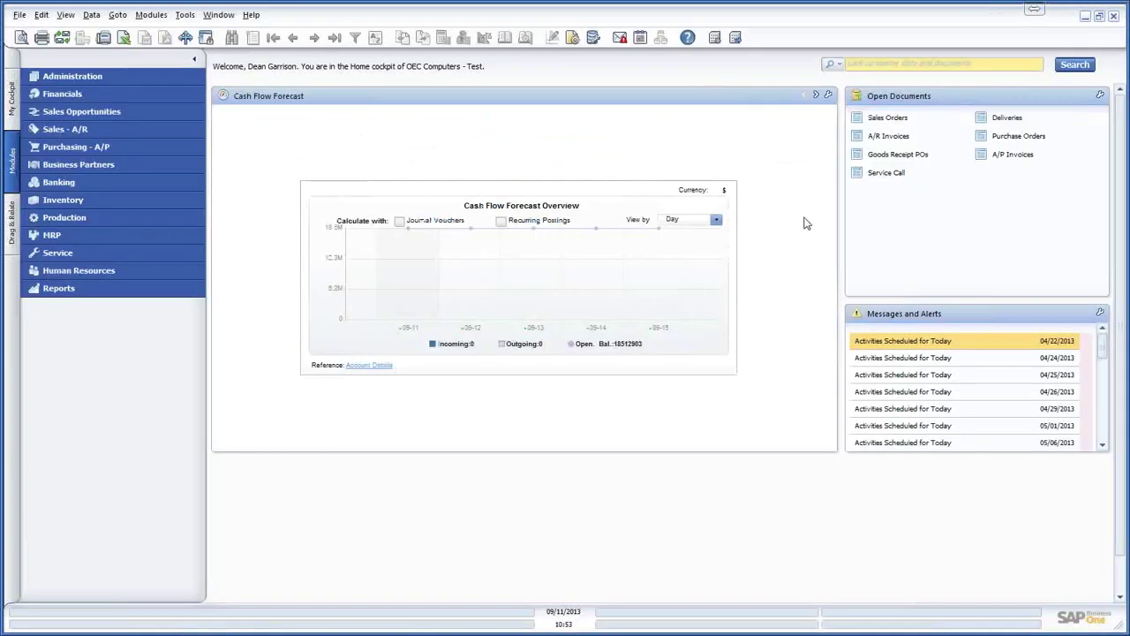